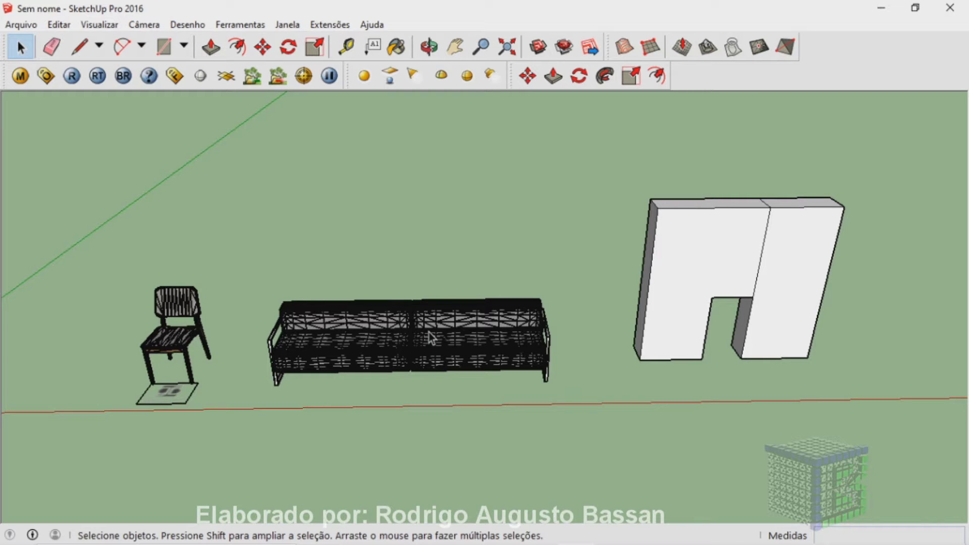
Step: Select the sofa with the Select tool, after briefly selecting the chair
left_click(419, 356)
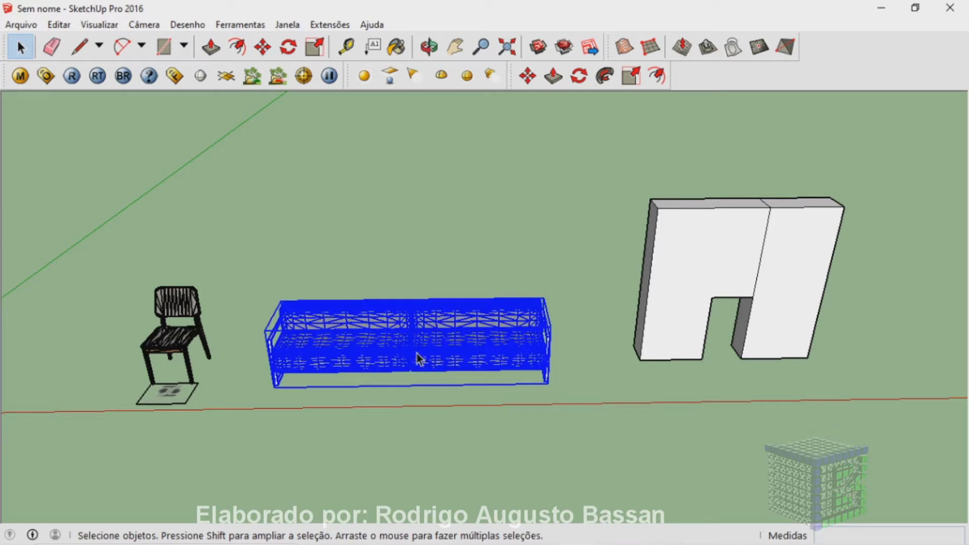
left_click(168, 328)
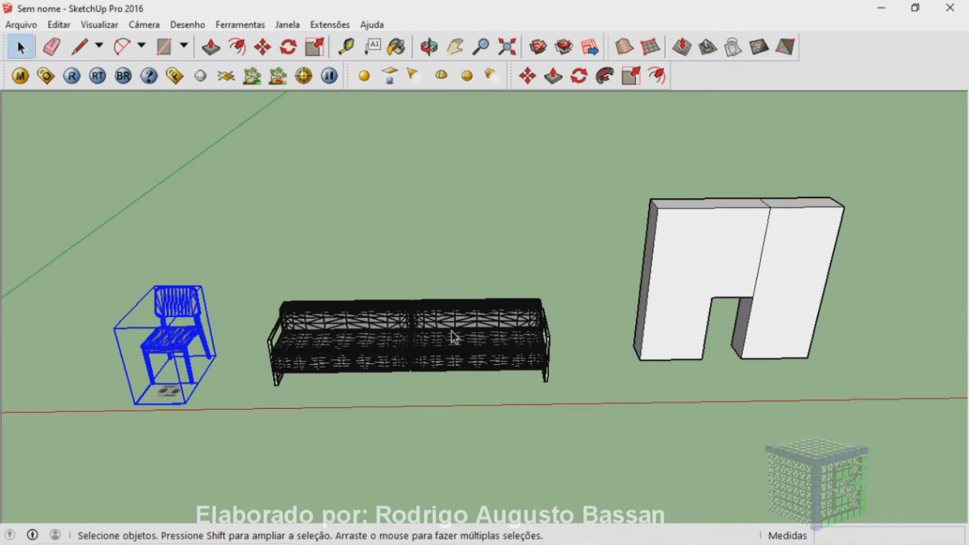
left_click(452, 332)
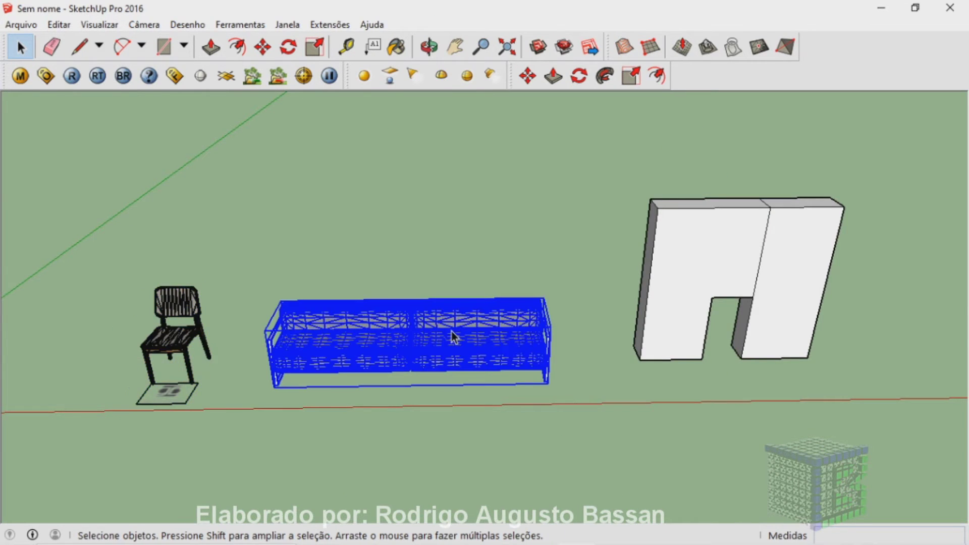
scroll(451, 331, "up", 3)
scroll(451, 331, "up", 3)
scroll(451, 331, "up", 3)
scroll(452, 331, "down", 3)
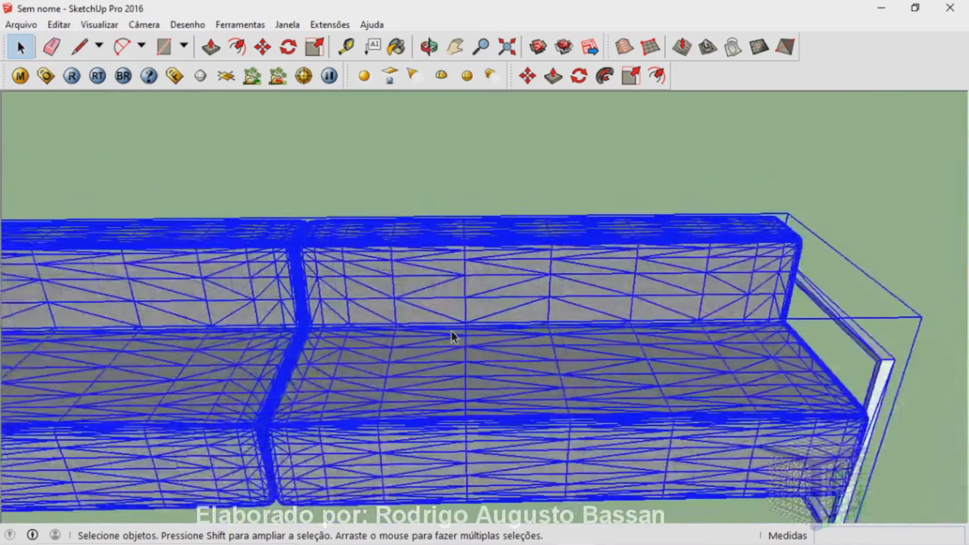
scroll(452, 331, "down", 2)
scroll(451, 331, "down", 2)
scroll(451, 331, "down", 1)
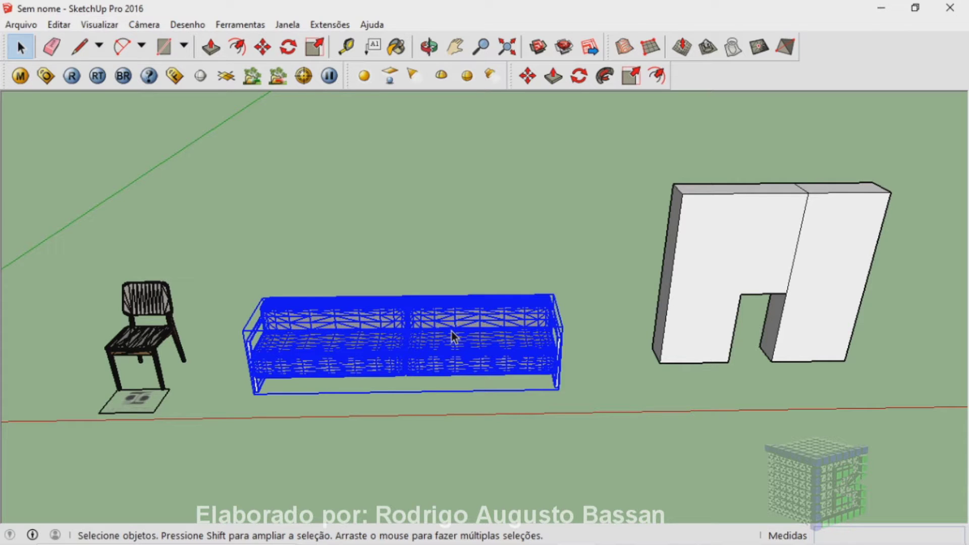
key("ctrl+t")
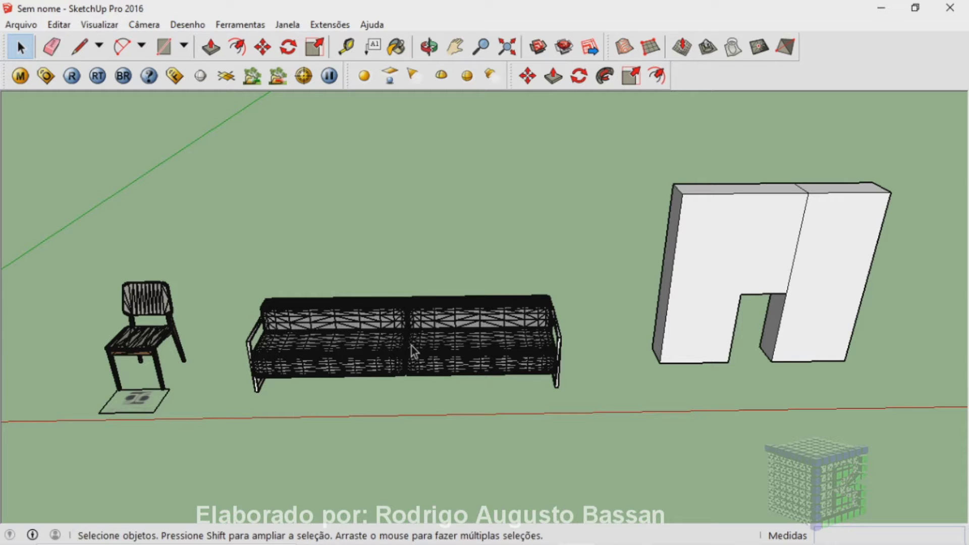
left_click(800, 225)
left_click(803, 220)
right_click(804, 218)
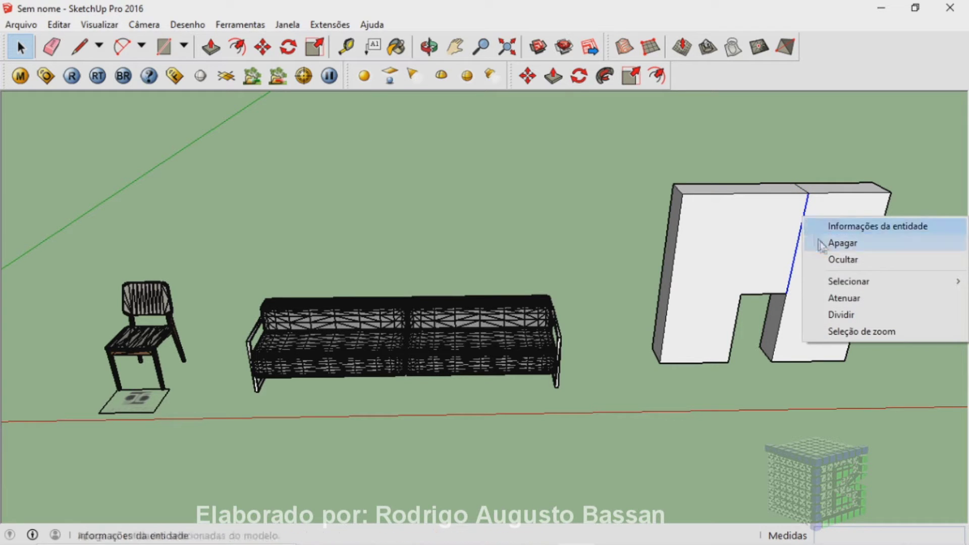
left_click(840, 268)
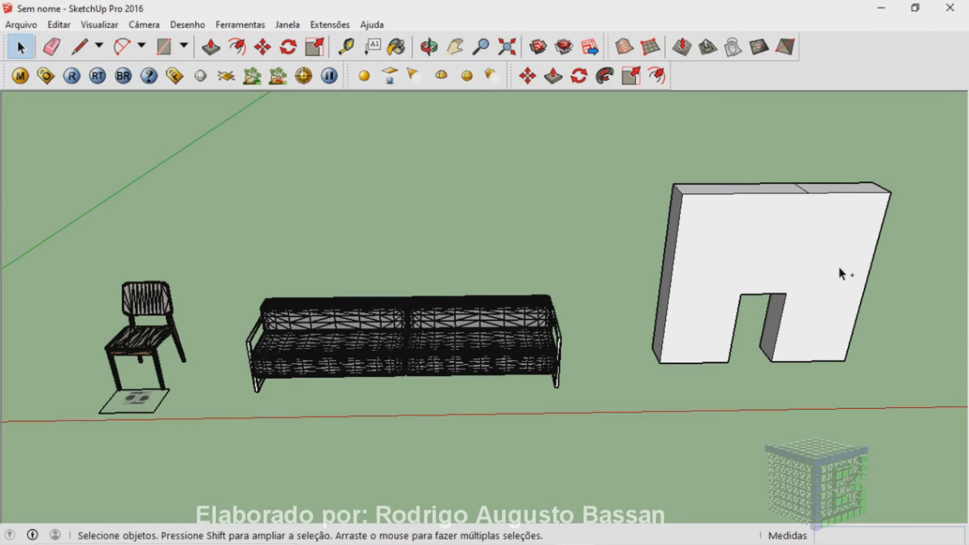
key("ctrl+z")
left_click(170, 332)
left_click(465, 343)
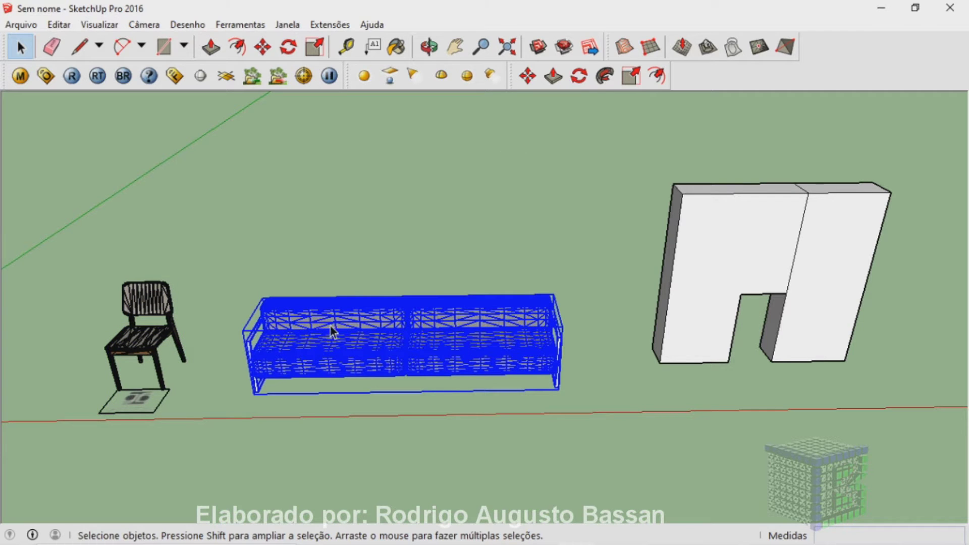
Step: Explode the sofa component with Desassociar, then clear the selection
right_click(440, 338)
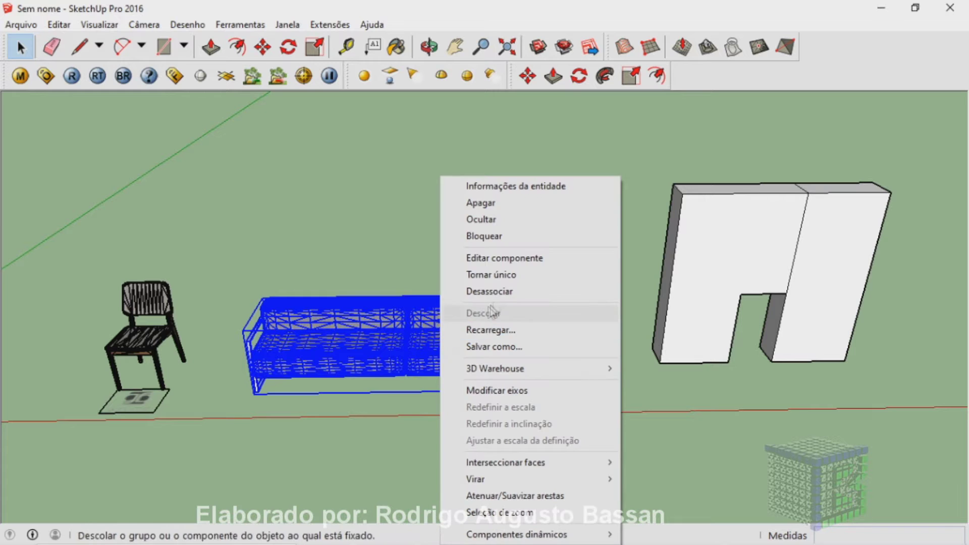
left_click(501, 295)
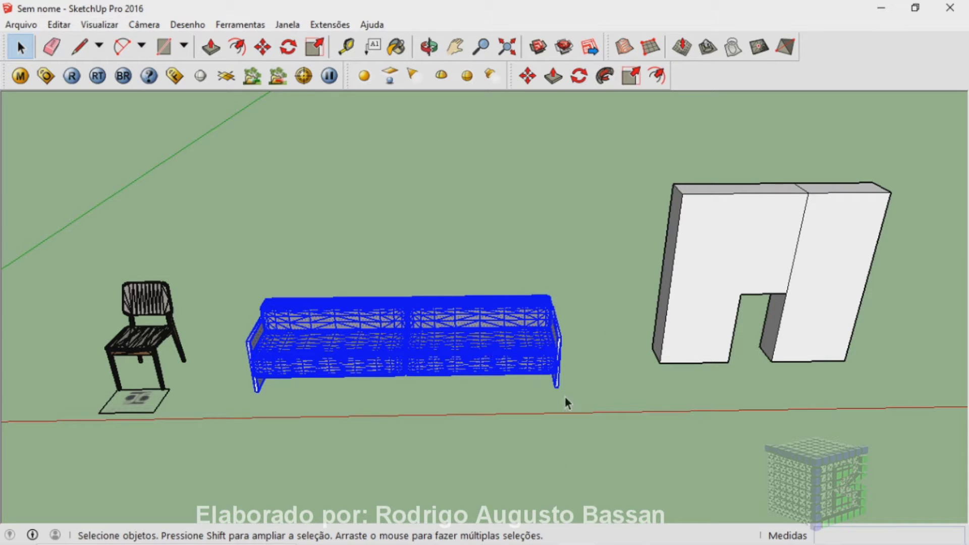
left_click(652, 399)
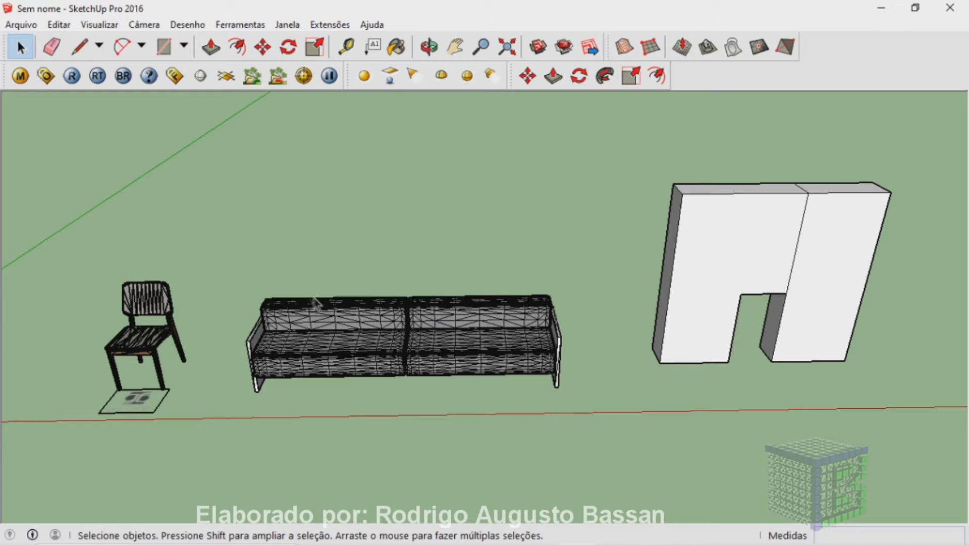
Step: Sweep the Eraser across the sofa's edges to mark them for removal
left_click(53, 48)
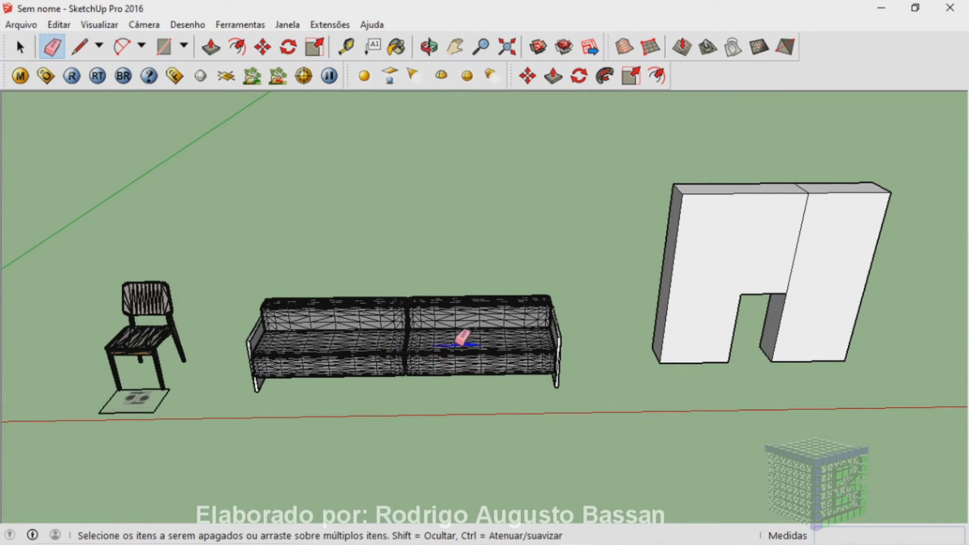
mouse_move(461, 337)
left_mouse_down()
mouse_move(439, 304)
mouse_move(401, 329)
mouse_move(487, 305)
mouse_move(469, 342)
mouse_move(492, 338)
mouse_move(523, 311)
mouse_move(508, 362)
mouse_move(444, 359)
mouse_move(407, 310)
mouse_move(453, 324)
mouse_move(420, 298)
mouse_move(385, 349)
mouse_move(281, 341)
mouse_move(289, 302)
mouse_move(260, 361)
mouse_move(275, 353)
mouse_move(301, 366)
mouse_move(328, 342)
mouse_move(376, 366)
mouse_move(410, 357)
left_mouse_up()
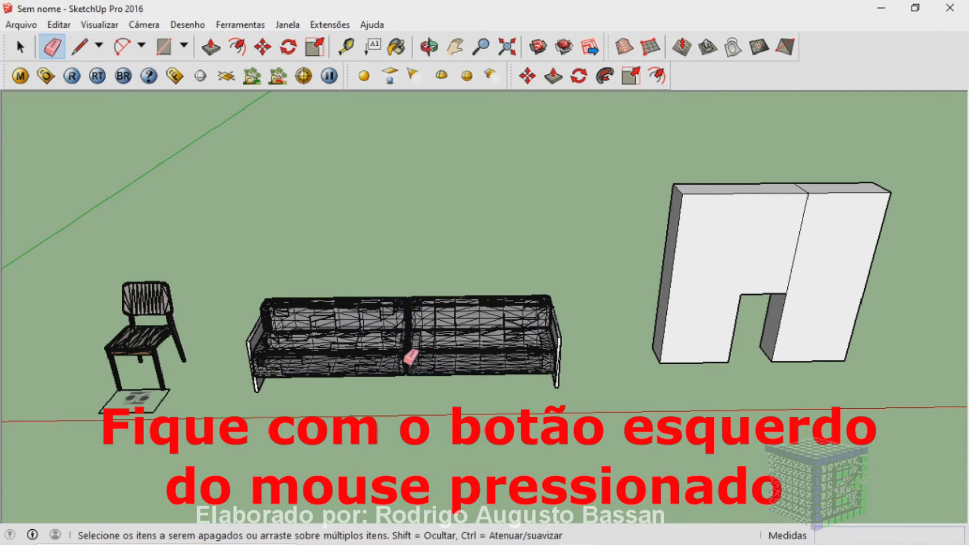
Step: Zoom in and erase the mesh edges on the sofa's right cushion and backrest
scroll(409, 359, "up", 5)
mouse_move(625, 325)
left_mouse_down()
mouse_move(608, 302)
mouse_move(612, 341)
mouse_move(569, 277)
mouse_move(572, 368)
mouse_move(544, 274)
mouse_move(528, 378)
mouse_move(515, 273)
mouse_move(497, 348)
mouse_move(493, 282)
mouse_move(521, 242)
mouse_move(545, 237)
mouse_move(585, 252)
left_mouse_up()
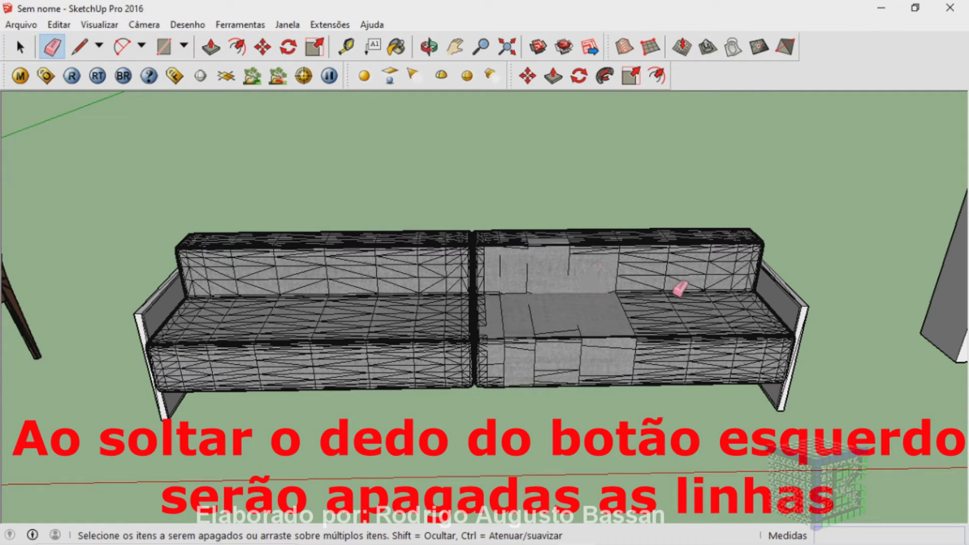
left_click_drag(647, 333, 649, 261)
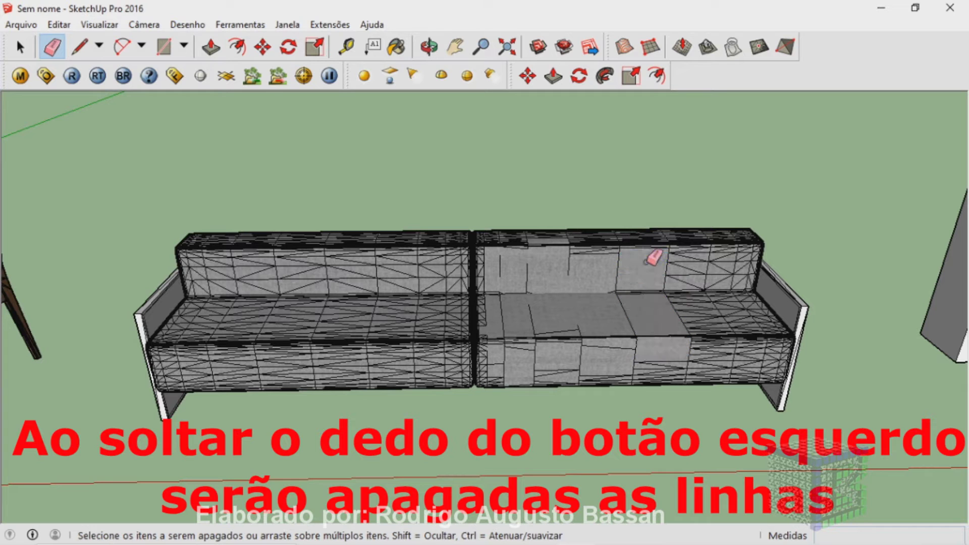
scroll(677, 276, "down", 2)
scroll(683, 277, "down", 2)
scroll(681, 282, "down", 2)
scroll(865, 292, "up", 1)
scroll(811, 194, "up", 2)
scroll(796, 200, "up", 2)
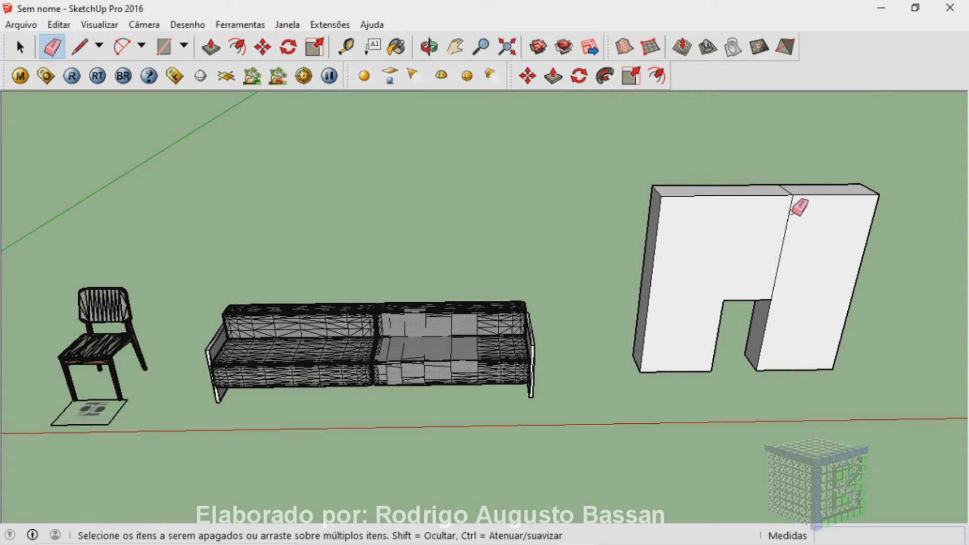
Step: Erase the wall's vertical dividing edge, undoing once and sweeping it again
left_click_drag(791, 211, 797, 193)
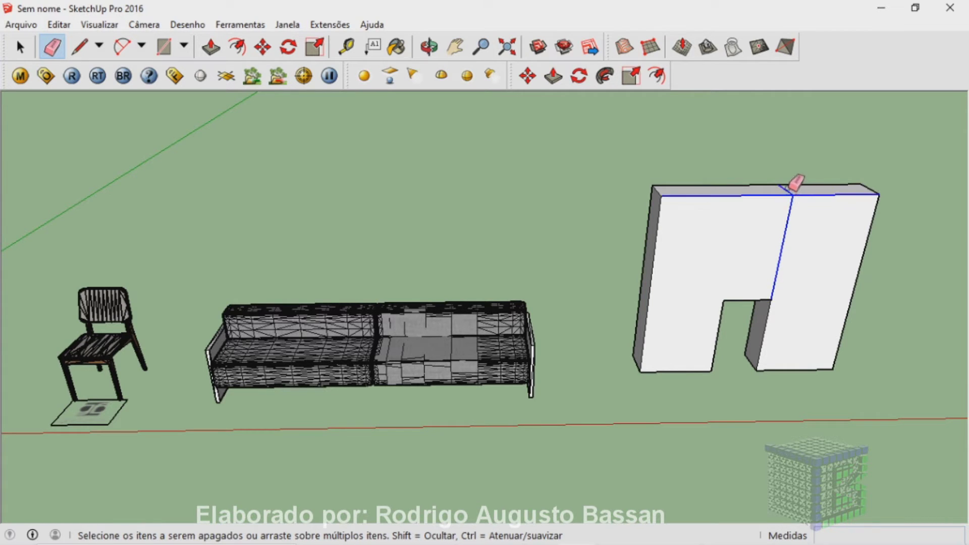
key("ctrl+z")
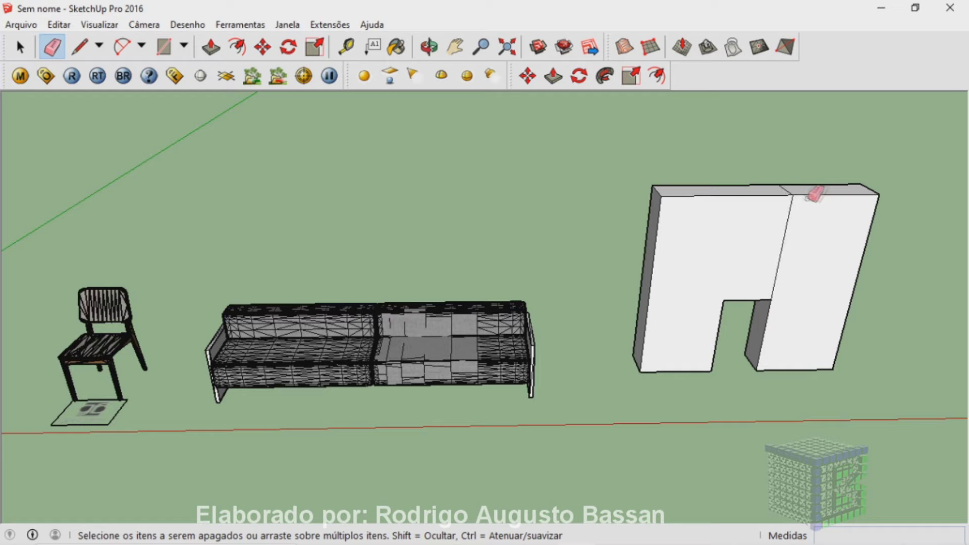
left_click_drag(802, 211, 830, 209)
Step: Orbit to a side view, erasing the chair by mistake and restoring it with undo
middle_click_drag(830, 209, 493, 281)
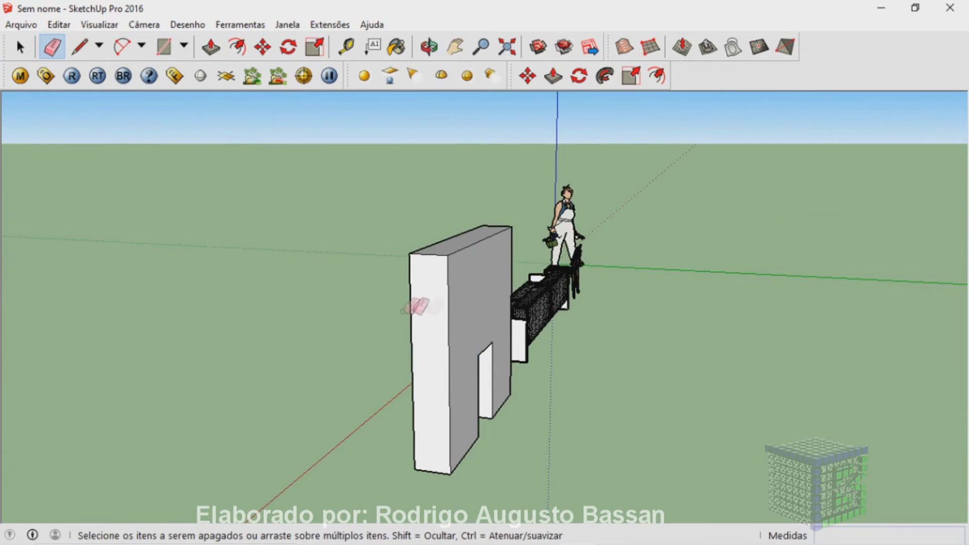
middle_click_drag(411, 303, 850, 344)
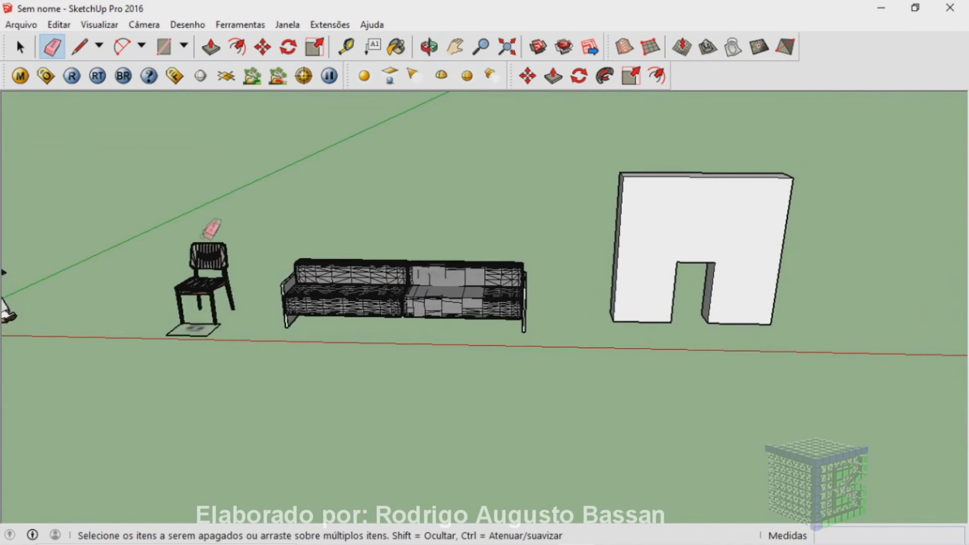
scroll(202, 252, "up", 2)
scroll(202, 252, "up", 3)
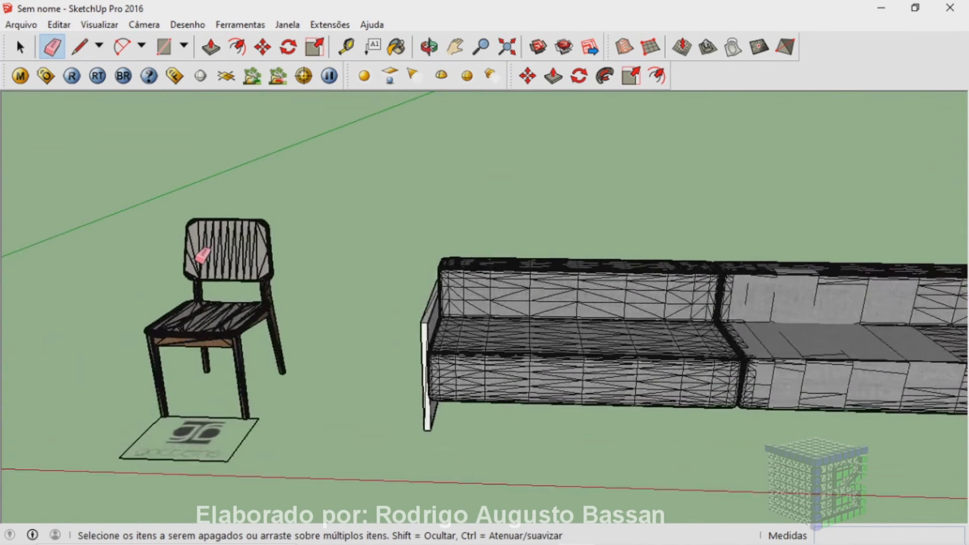
left_click(254, 250)
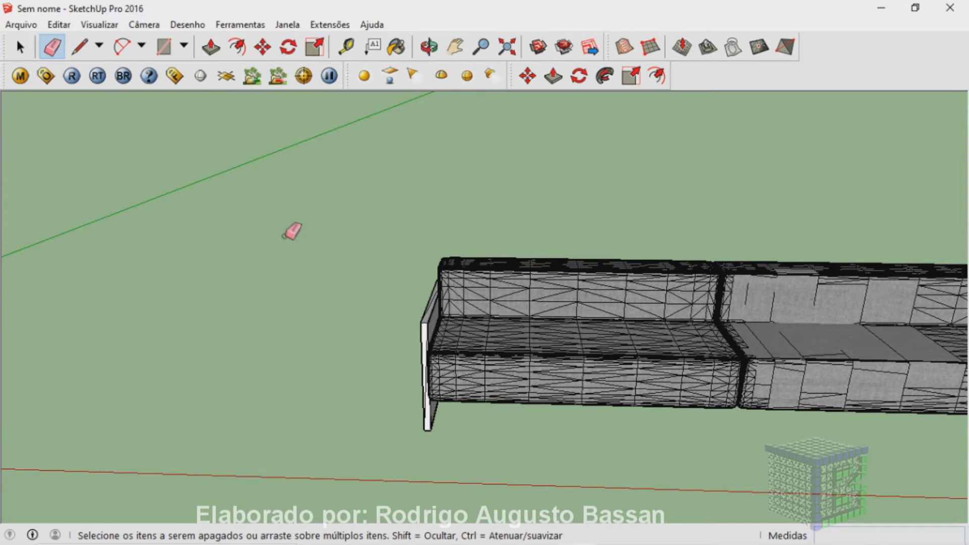
key("ctrl+z")
scroll(220, 314, "down", 2)
scroll(220, 314, "down", 1)
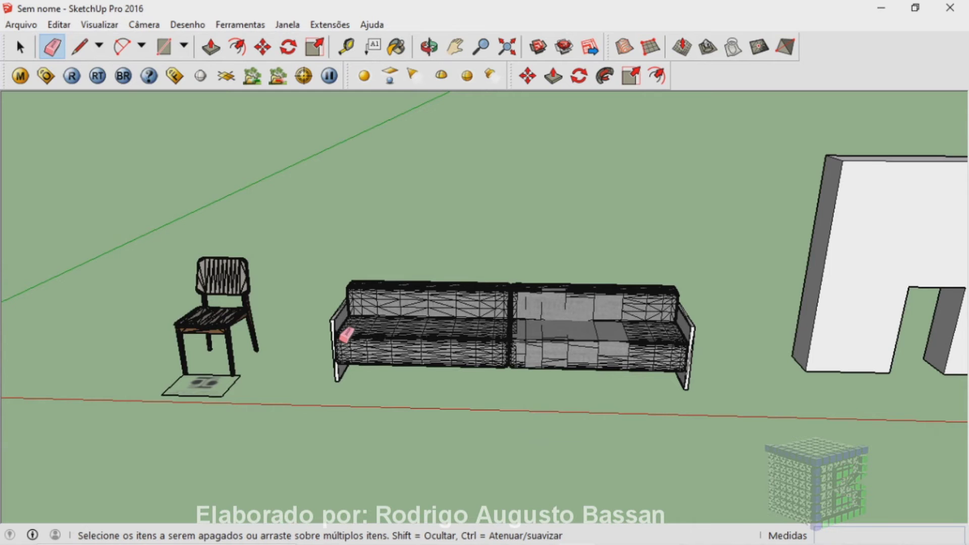
scroll(346, 336, "down", 3)
scroll(476, 313, "up", 2)
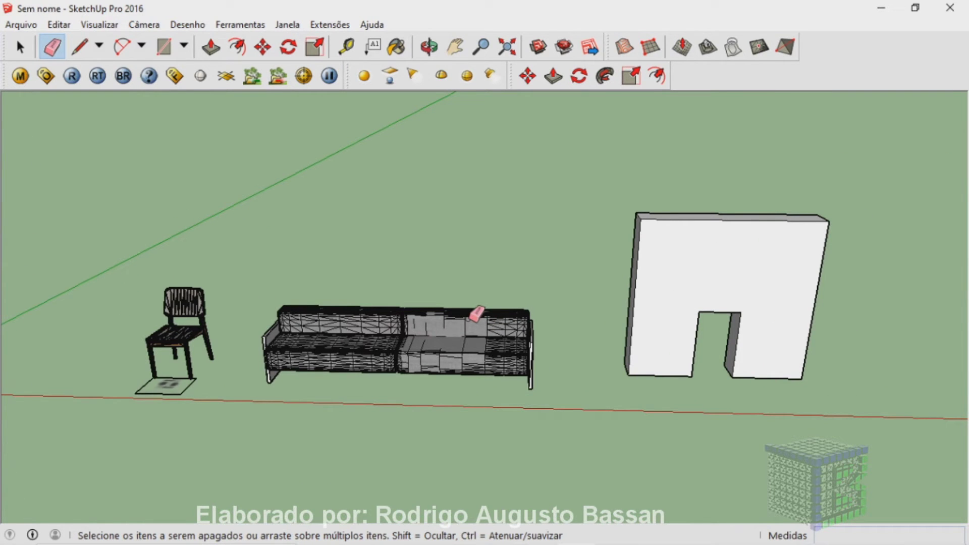
Step: Leave the Eraser, switch to the Paint Bucket and close the Default Tray
key("space")
left_click(457, 346)
left_click(501, 265)
left_click(353, 48)
left_click(396, 47)
left_click(961, 99)
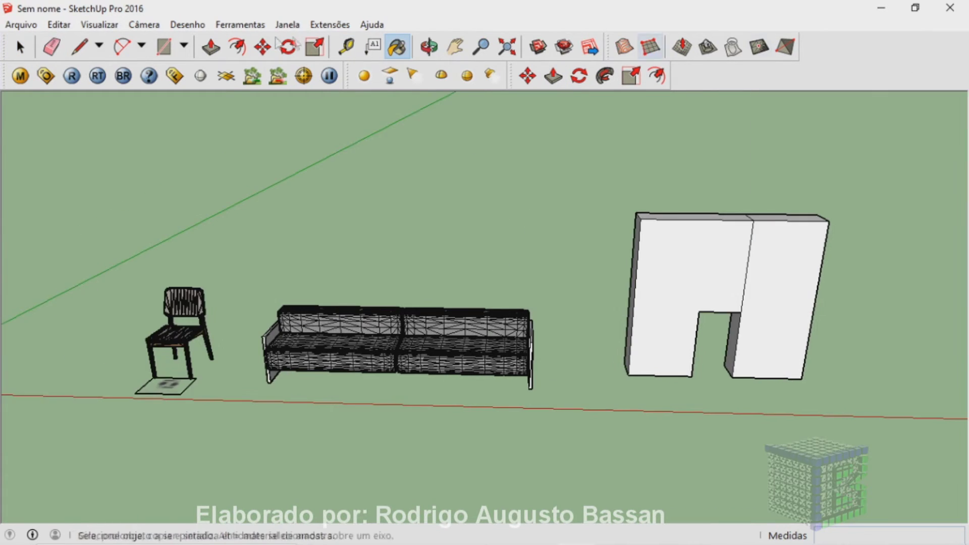
left_click(288, 24)
Step: Restore the Default Tray, collapse Materiais and Camadas, and show the Estilos Editar edge settings
mouse_move(328, 41)
left_click(492, 45)
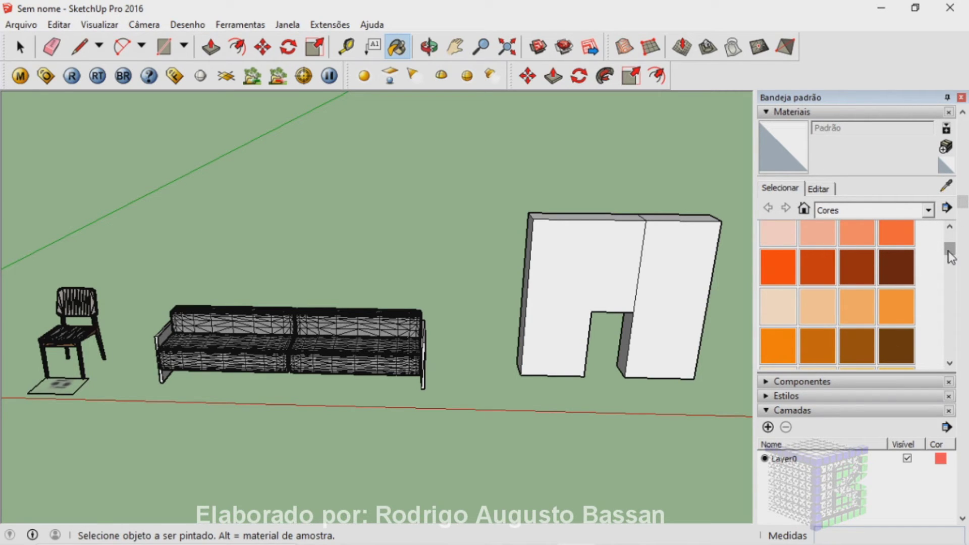
left_click(767, 112)
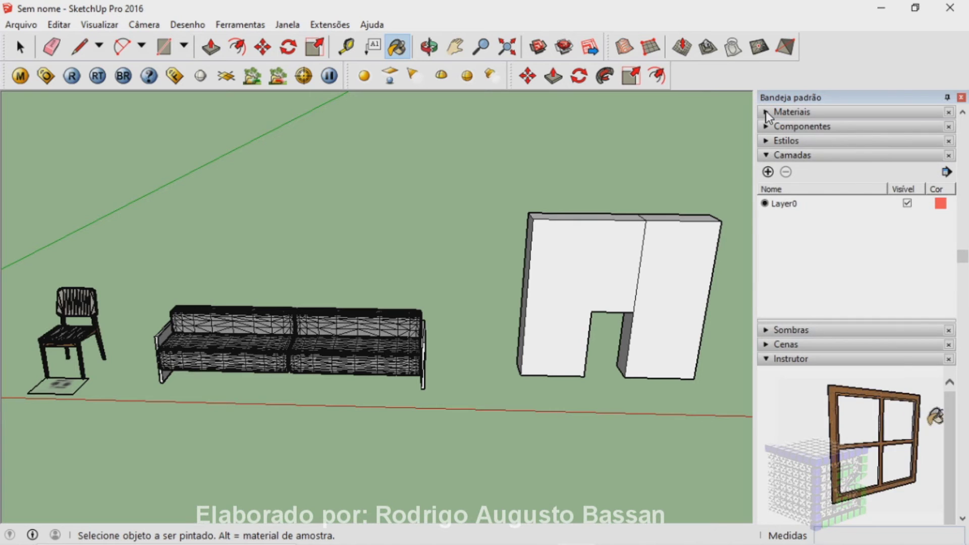
left_click(766, 155)
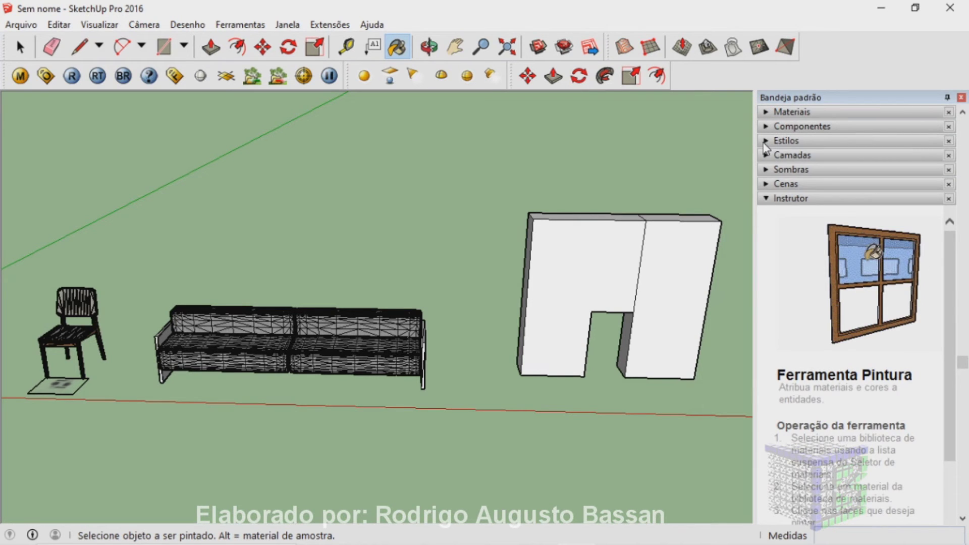
left_click(766, 141)
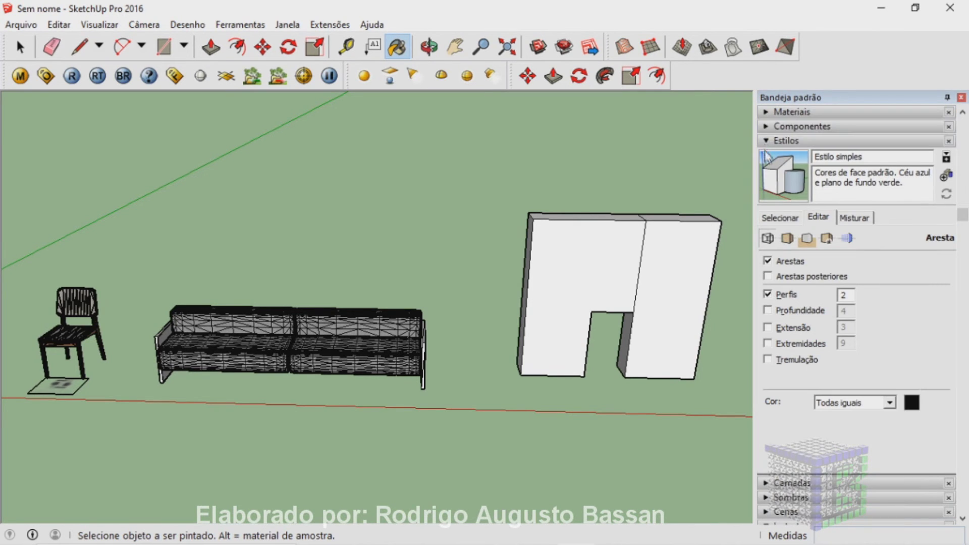
left_click(780, 218)
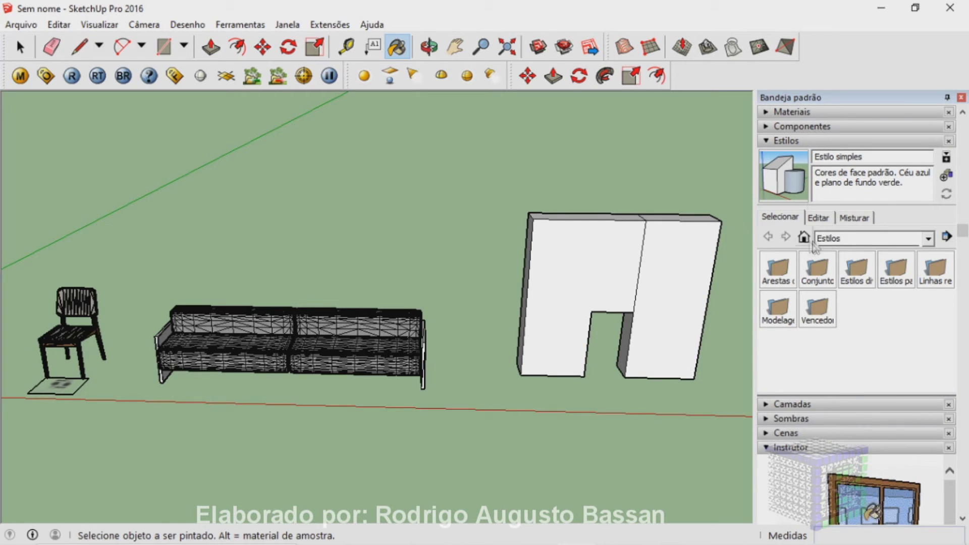
left_click(819, 221)
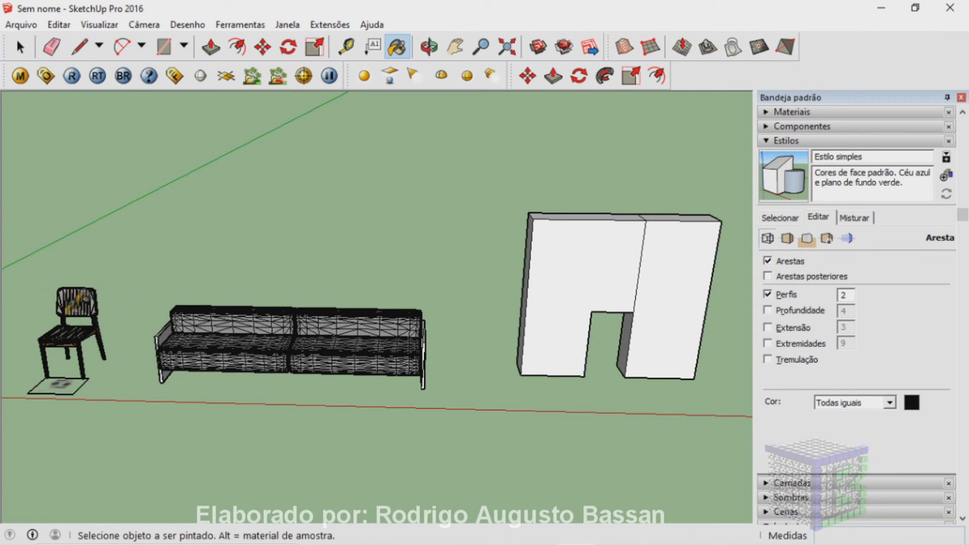
Step: Uncheck Arestas in Estilos to hide edges, then orbit and zoom close to the sofa
left_click(768, 260)
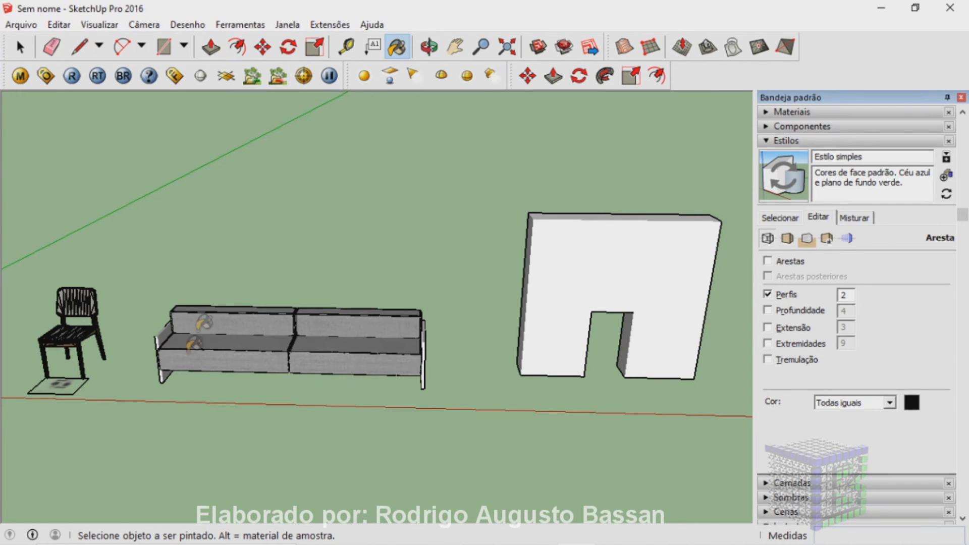
scroll(252, 317, "up", 3)
scroll(336, 297, "up", 3)
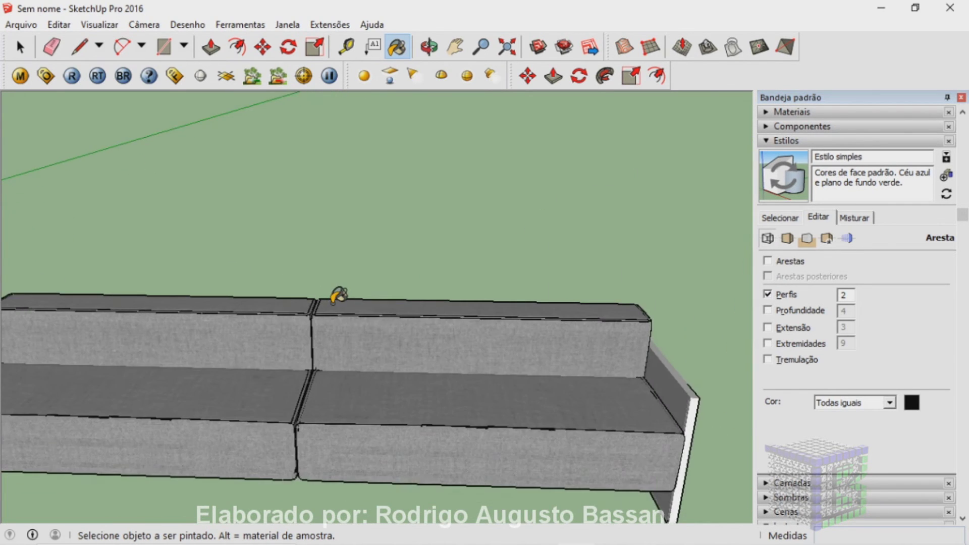
mouse_move(393, 307)
middle_mouse_down()
mouse_move(187, 364)
mouse_move(32, 283)
middle_mouse_up()
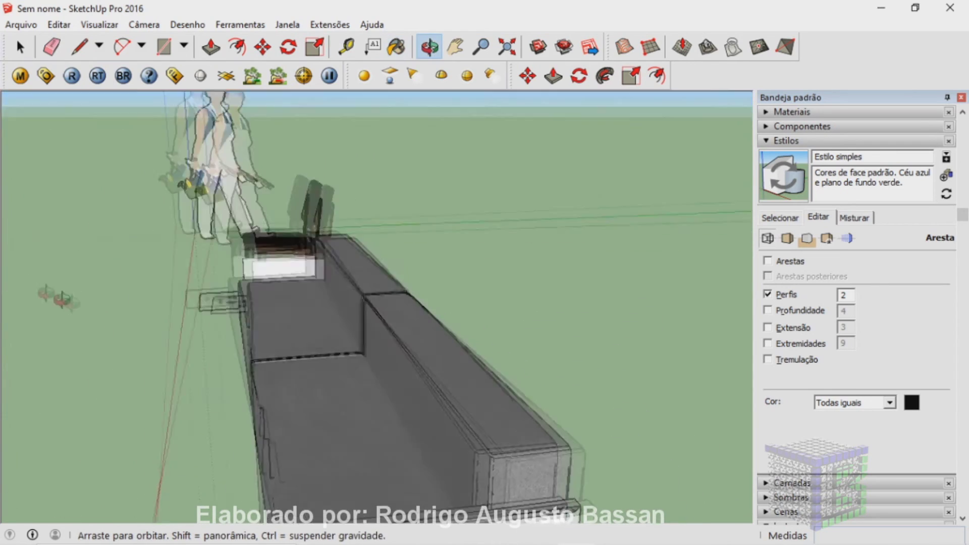
middle_click_drag(497, 403, 391, 430)
scroll(206, 461, "up", 3)
scroll(206, 461, "up", 3)
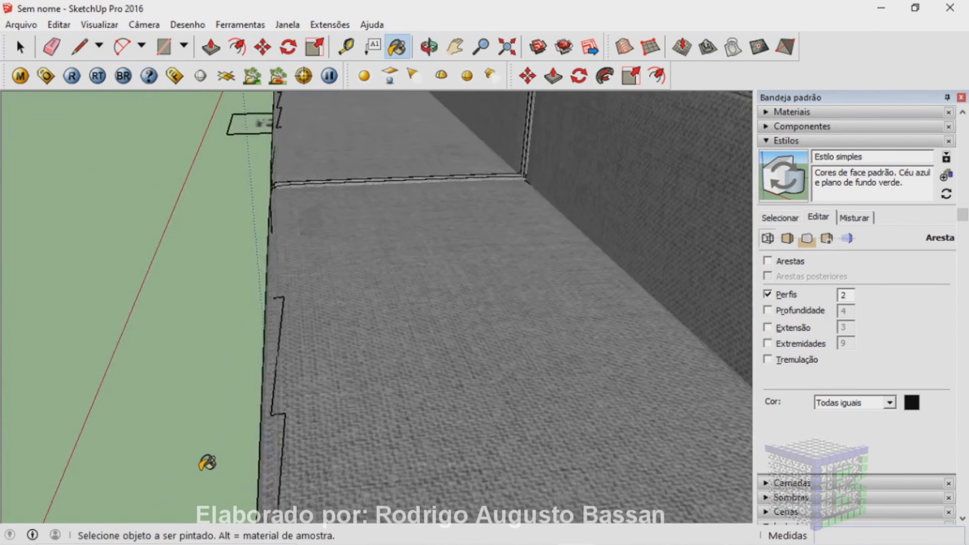
Step: Erase the stray leftover edge along the sofa's side, then orbit to a frontal view
left_click(52, 46)
left_click_drag(282, 290, 293, 440)
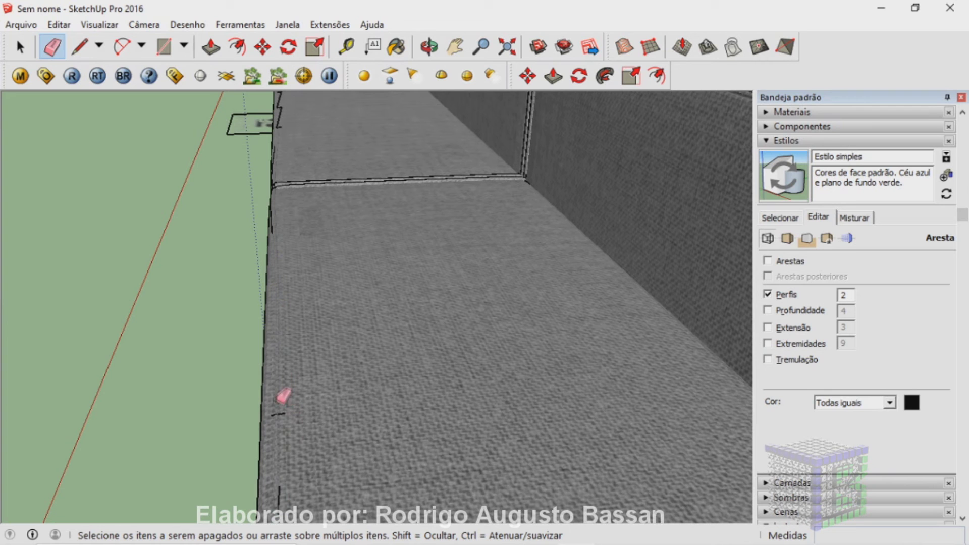
left_click_drag(281, 400, 281, 502)
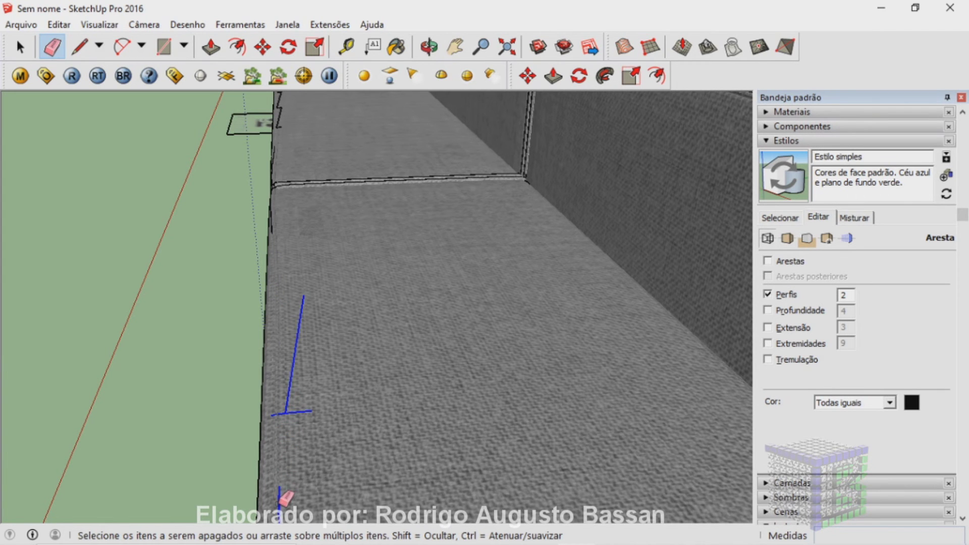
mouse_move(333, 337)
middle_mouse_down()
mouse_move(325, 340)
mouse_move(537, 340)
mouse_move(547, 307)
middle_mouse_up()
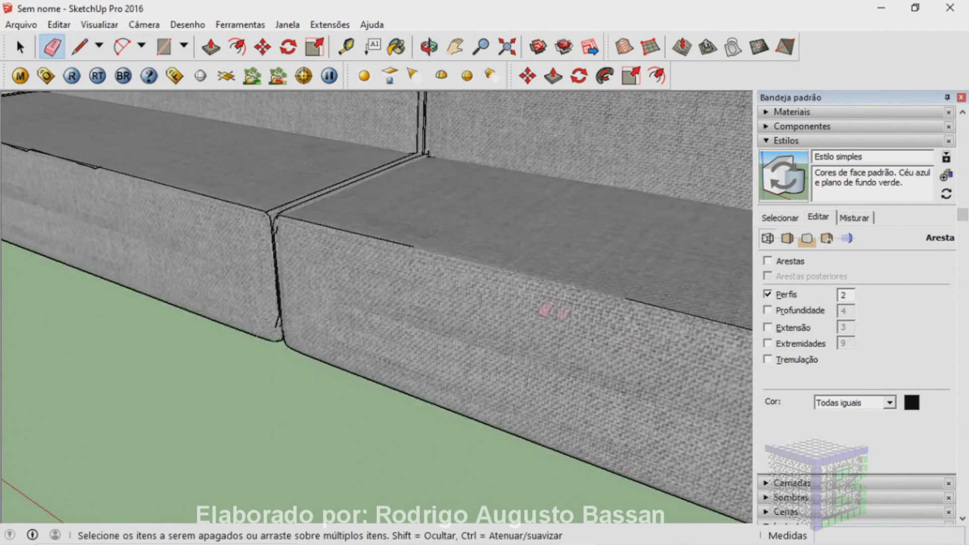
scroll(431, 288, "down", 2)
scroll(432, 288, "up", 2)
scroll(431, 287, "down", 3)
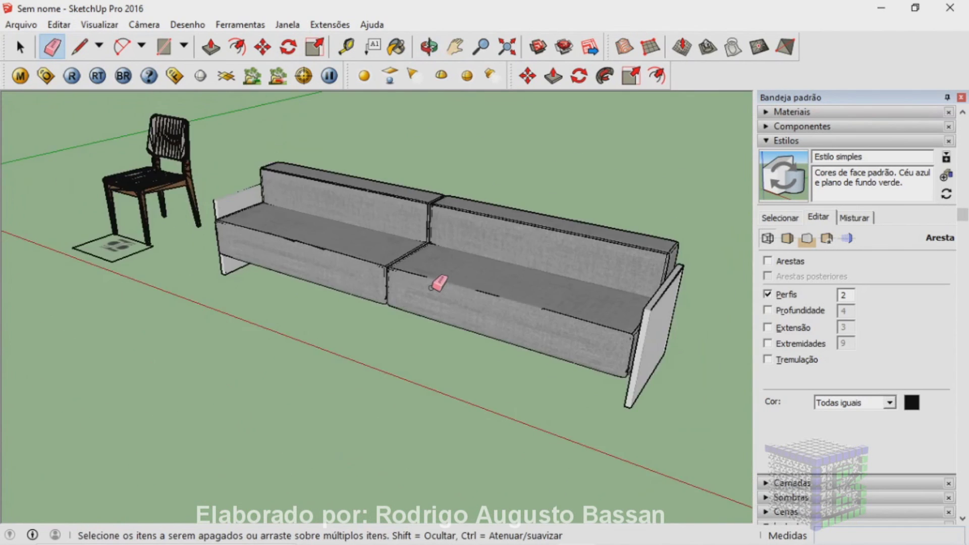
scroll(431, 288, "down", 1)
middle_click_drag(346, 281, 444, 302)
left_click(20, 47)
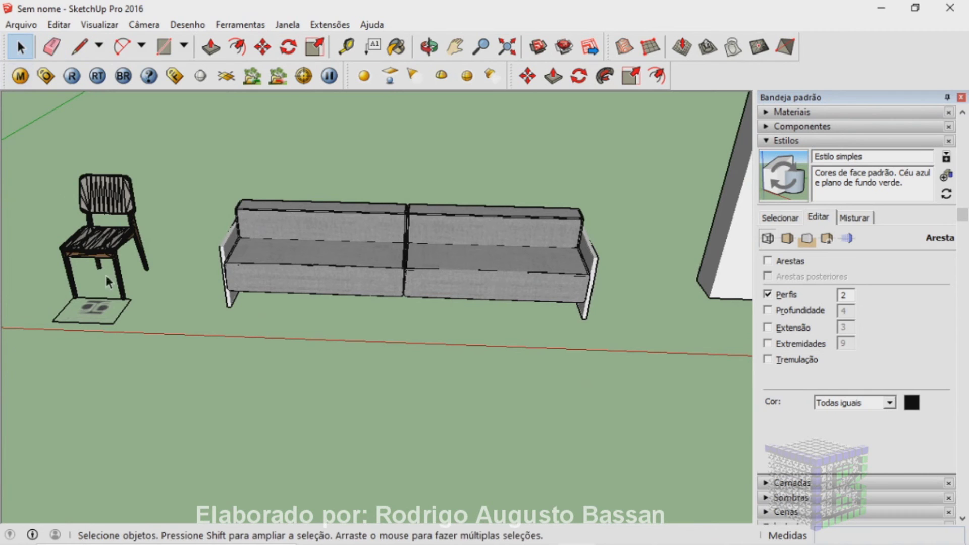
Step: Explode the chair with Desassociar and re-check Arestas so edges show again
left_click(105, 248)
right_click(105, 247)
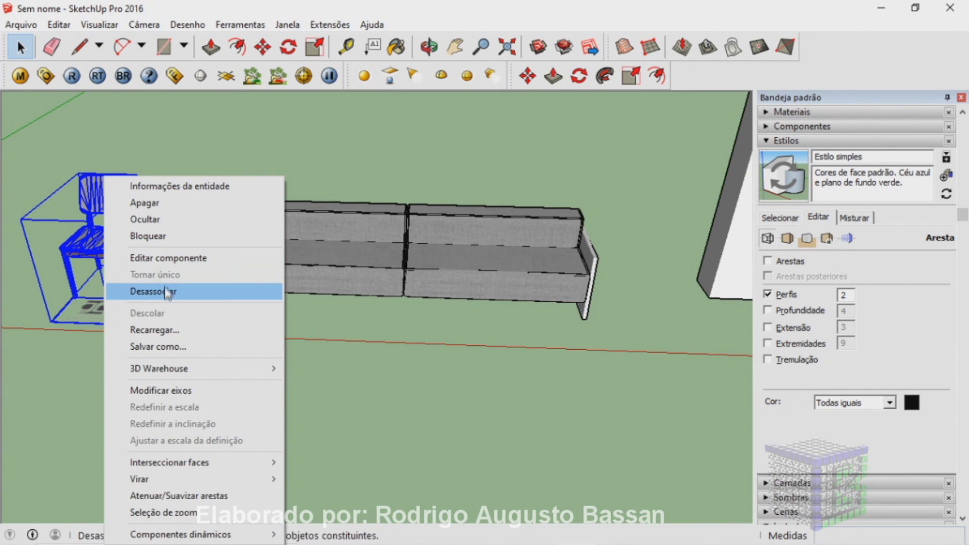
left_click(164, 292)
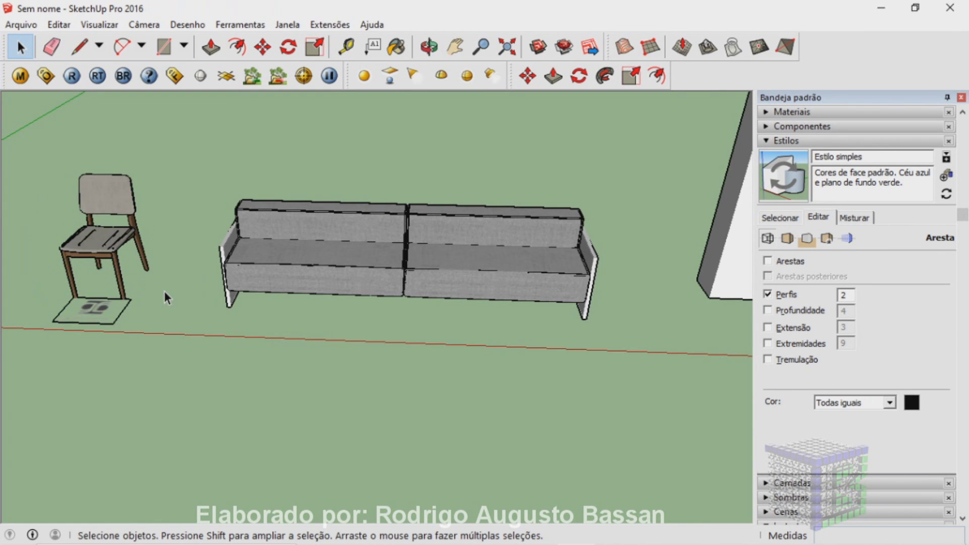
left_click(768, 260)
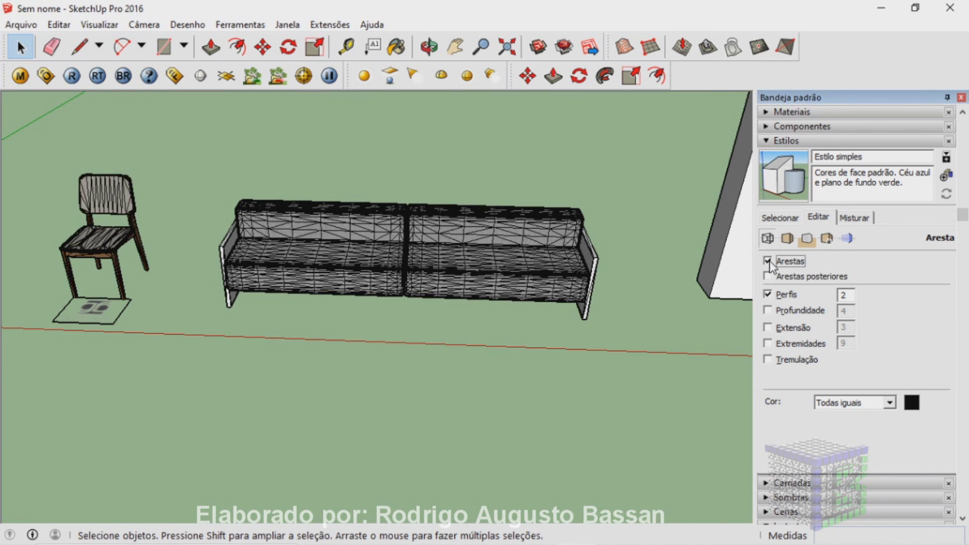
Step: Uncheck Arestas again and zoom around to check the edgeless chair, sofa and wall
left_click(768, 261)
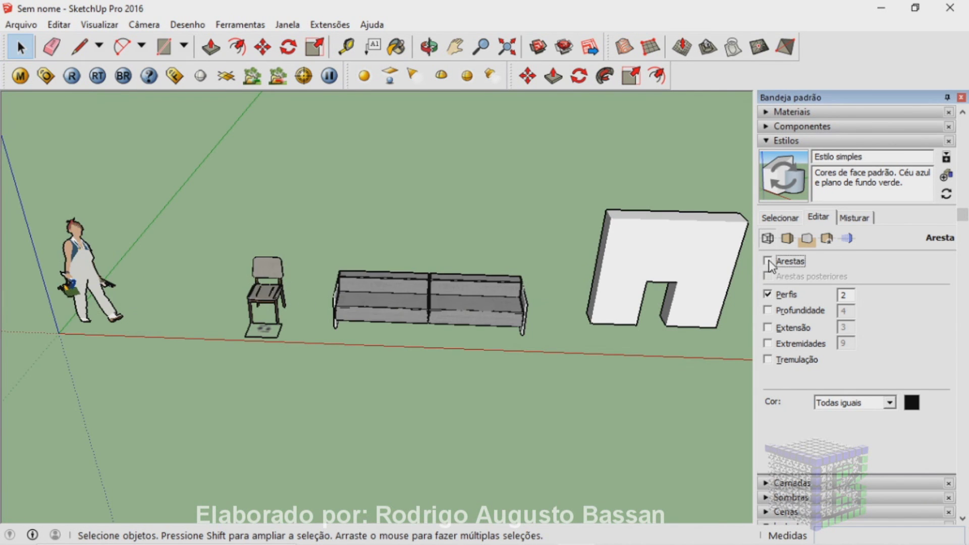
scroll(200, 285, "up", 2)
scroll(200, 285, "up", 2)
scroll(303, 291, "down", 1)
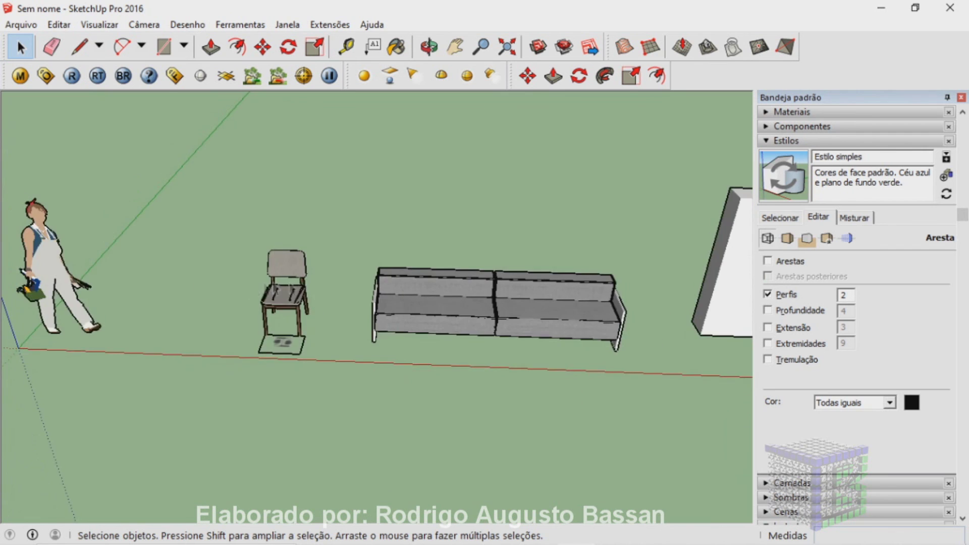
scroll(303, 290, "down", 4)
scroll(376, 348, "up", 5)
scroll(376, 349, "down", 1)
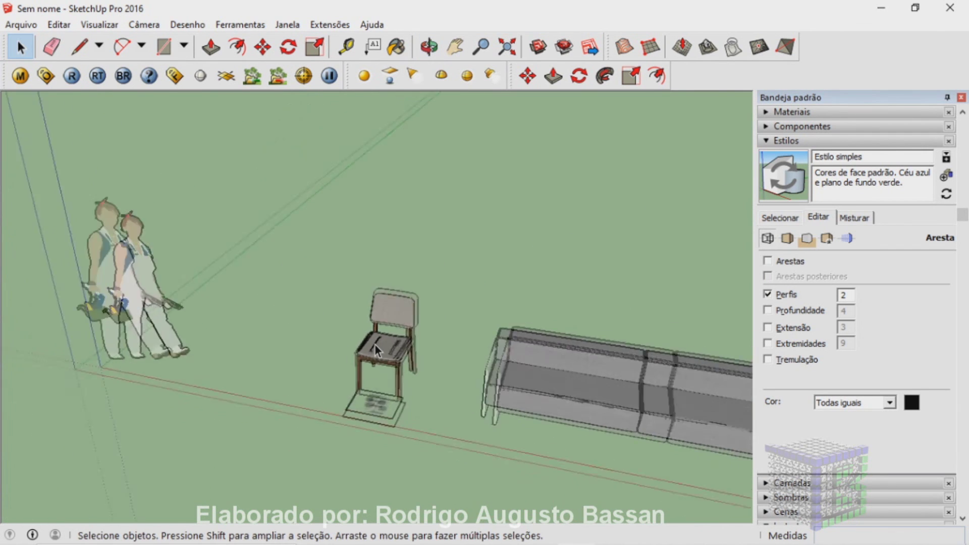
scroll(376, 348, "down", 2)
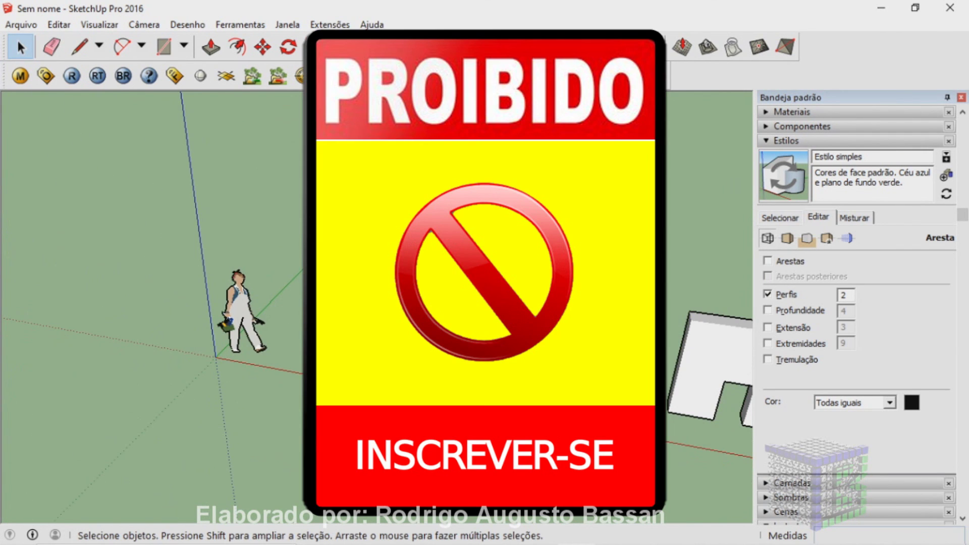